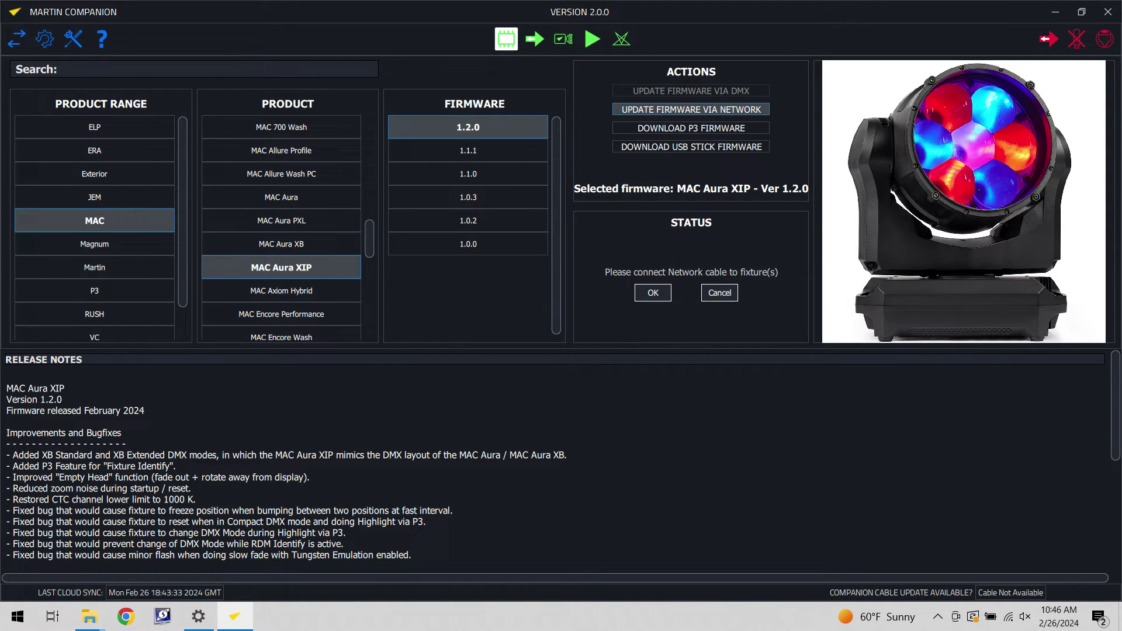
- Confirm the cable and fixture reset, then accept the one MAC Aura XIP found needing an update
key(Return)
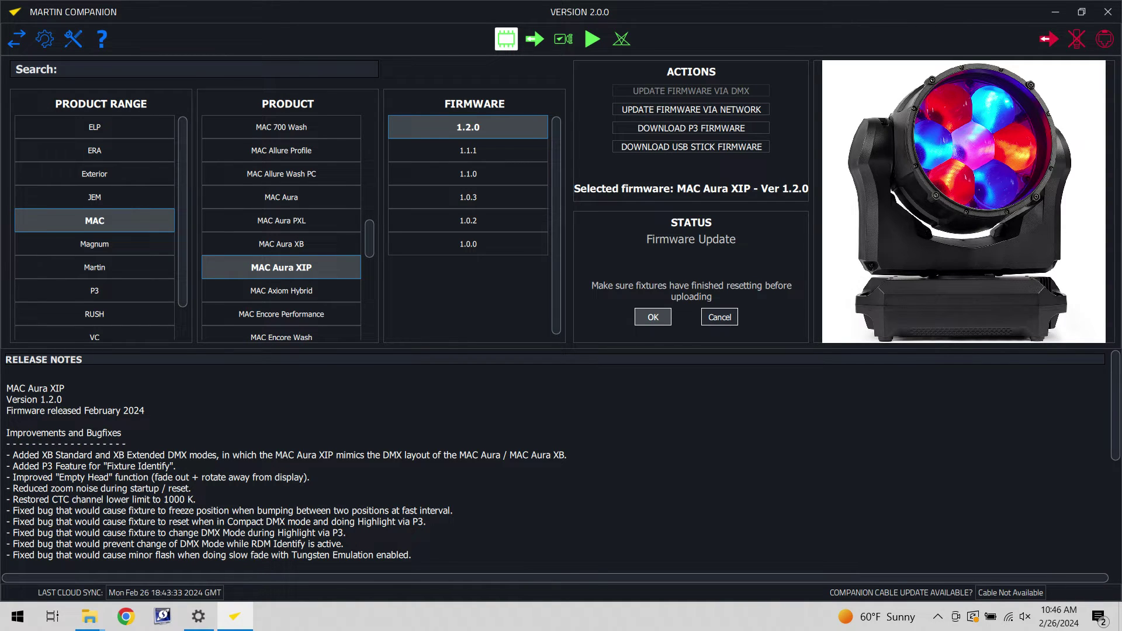
key(Return)
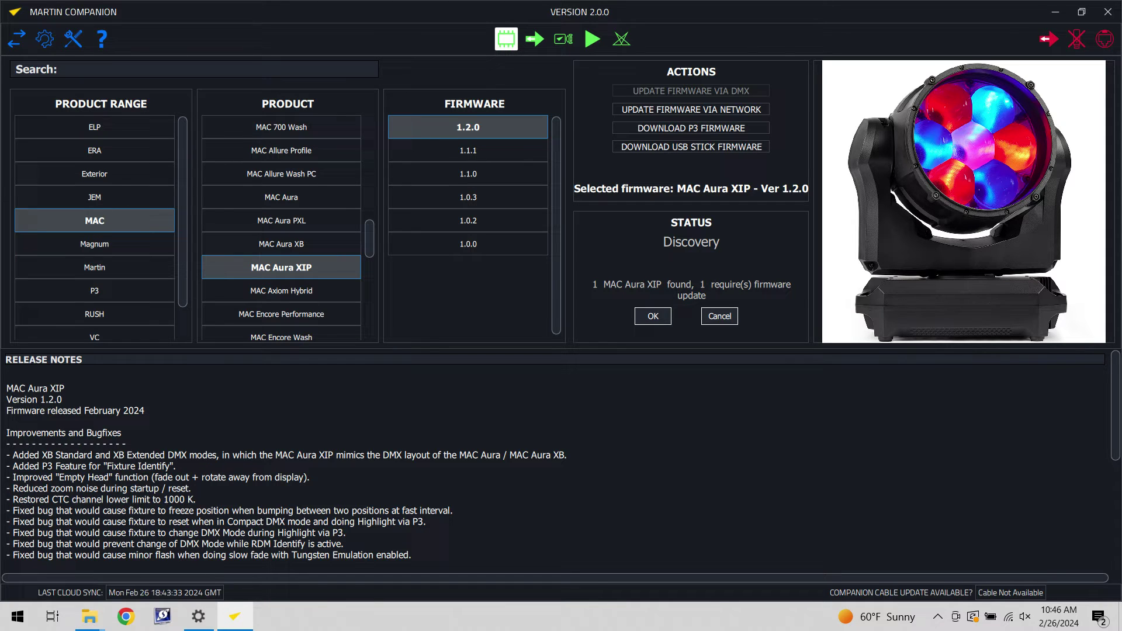
key(Return)
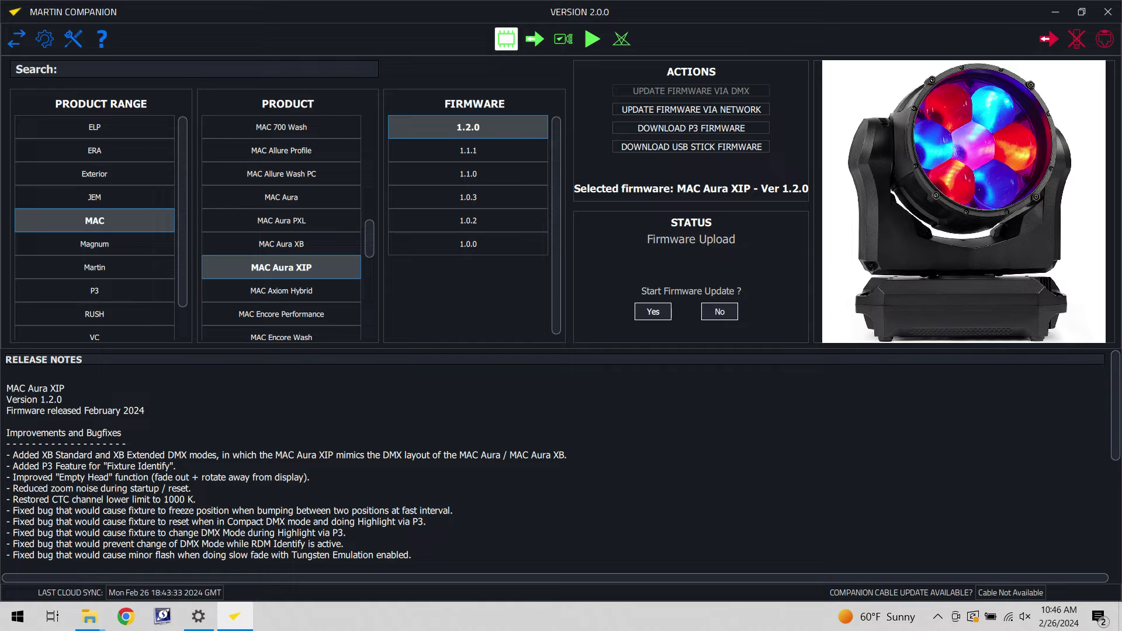
- Confirm Yes to start the firmware update on the MAC Aura XIP
key(Return)
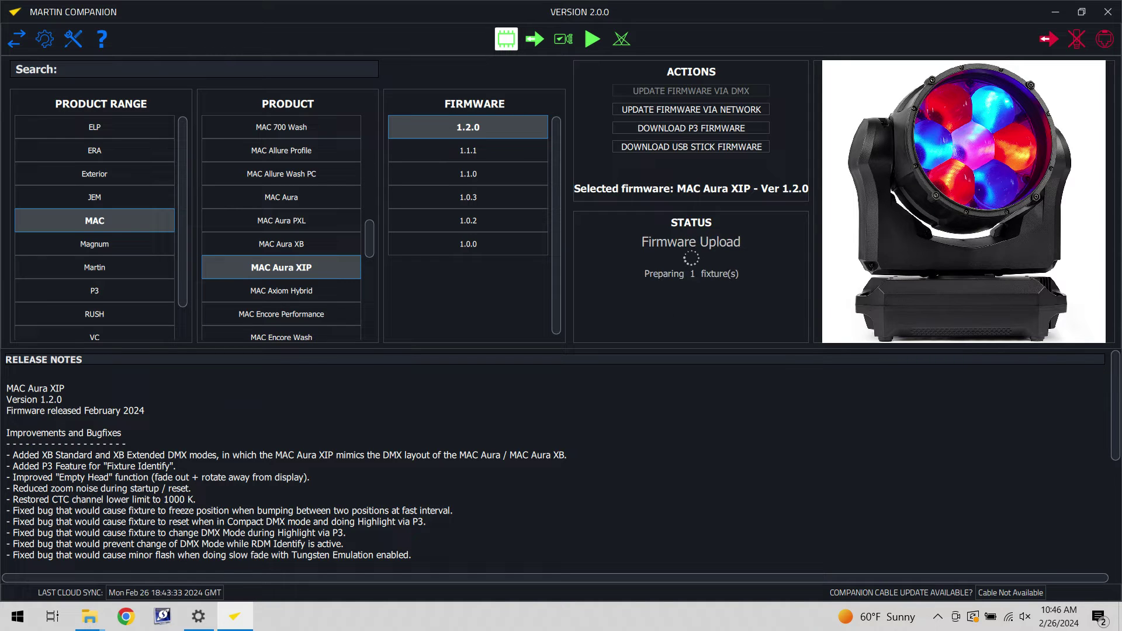